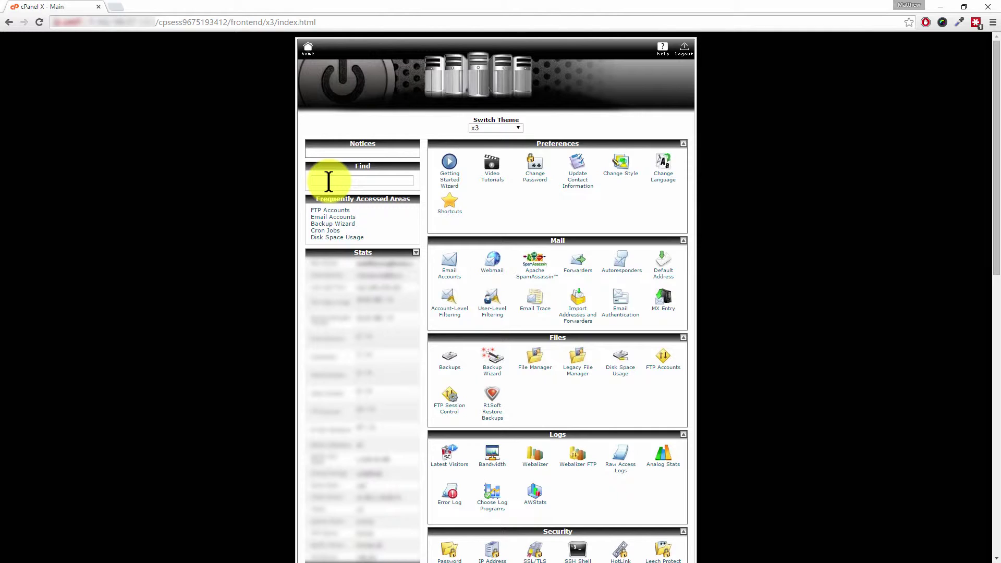
Search cPanel features for 'install' and open the Installatron Applications Installer
{"action": "left_click", "coordinate": [328, 181]}
{"action": "type", "text": "inta"}
{"action": "key", "text": "BackSpace"}
{"action": "key", "text": "BackSpace"}
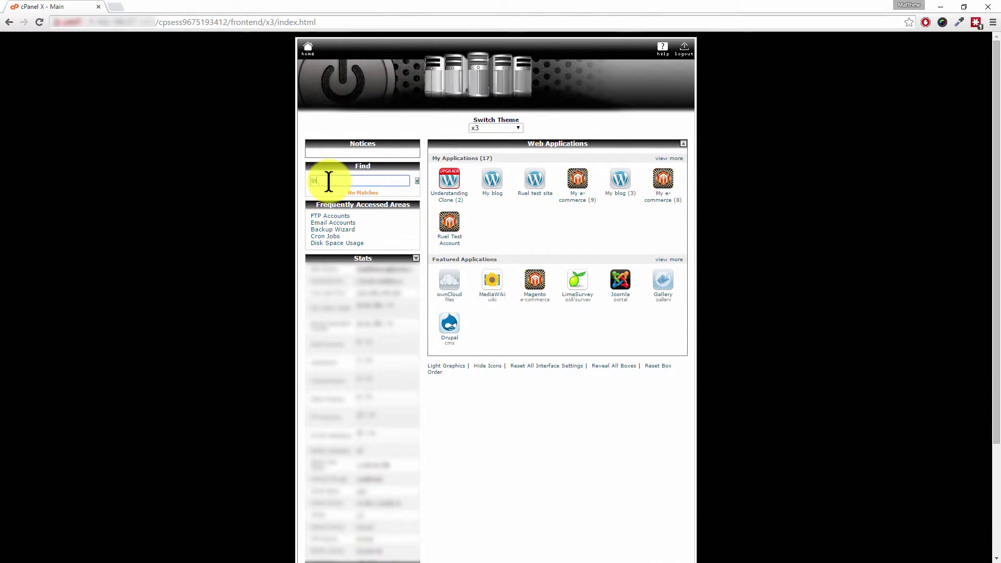
{"action": "type", "text": "stall"}
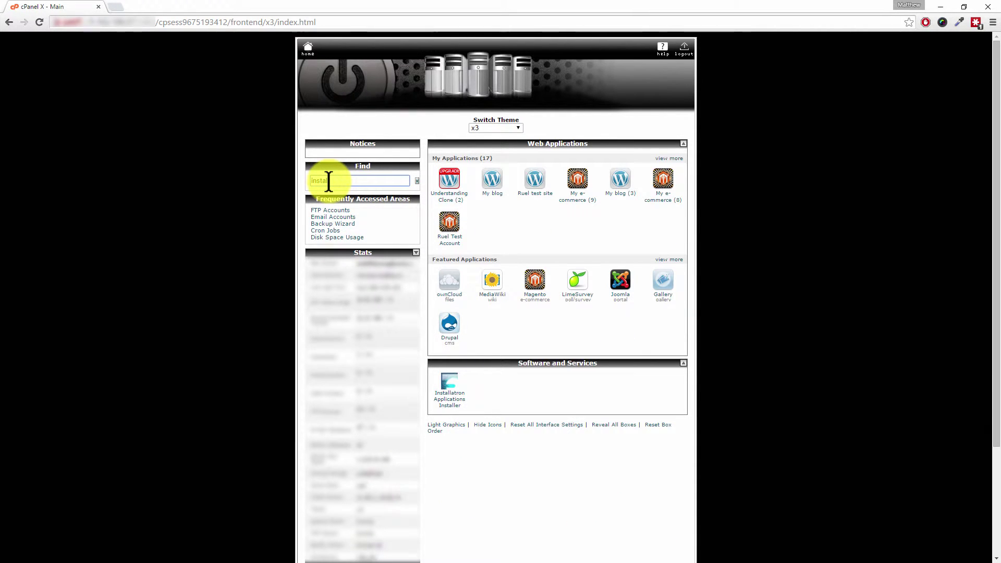
{"action": "left_click", "coordinate": [454, 411]}
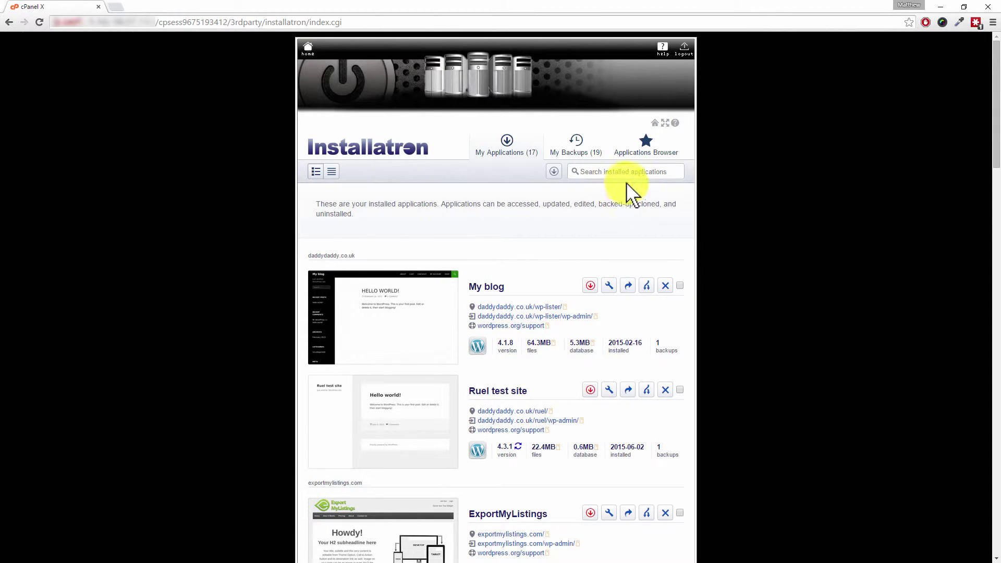
Search the Installatron Applications Browser for 'magento'
{"action": "left_click", "coordinate": [648, 157]}
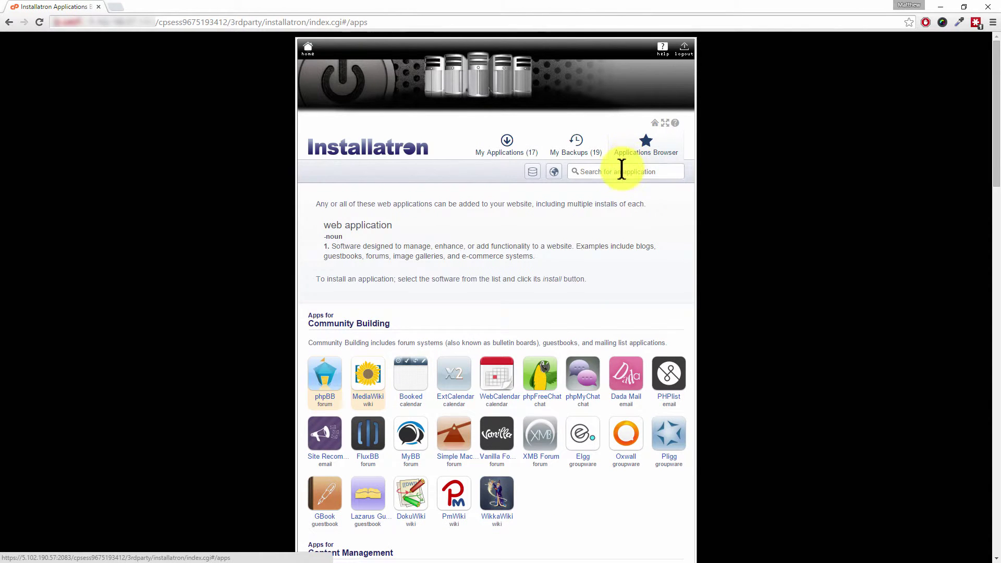
{"action": "left_click", "coordinate": [614, 171]}
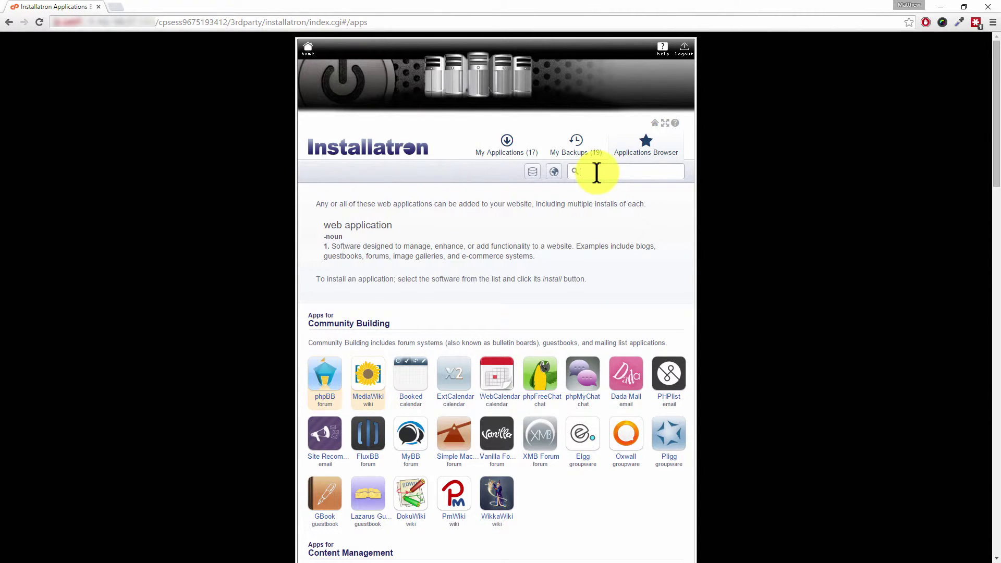
{"action": "type", "text": "magento"}
{"action": "key", "text": "Return"}
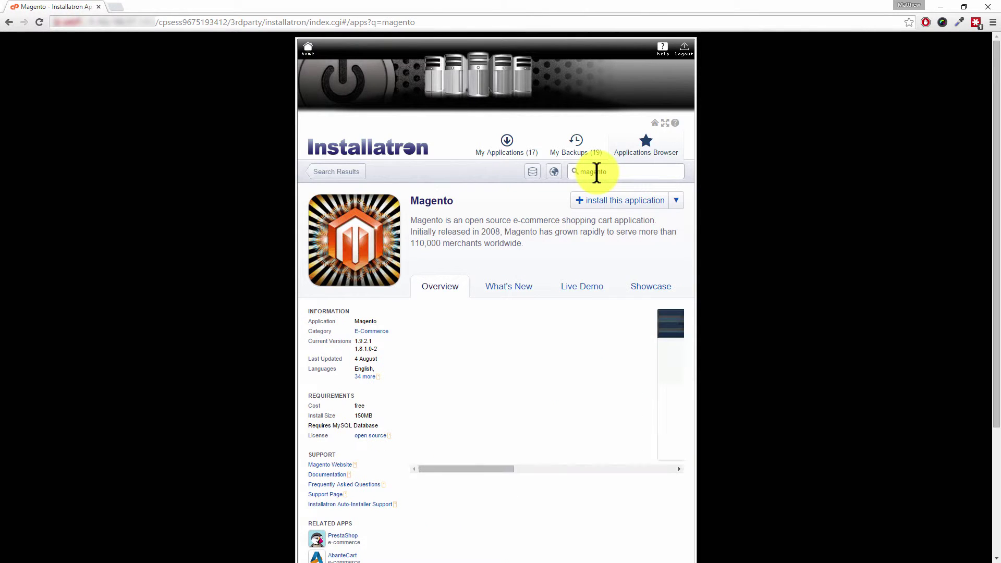
Begin a new Magento installation on the guides.understandinge.com domain
{"action": "left_click", "coordinate": [611, 210]}
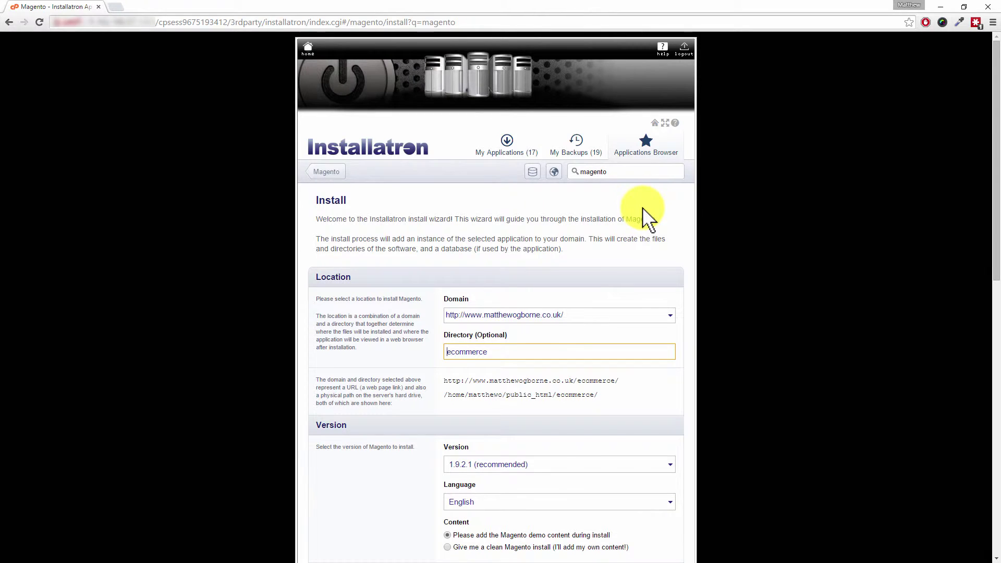
{"action": "scroll", "coordinate": [709, 232], "scroll_direction": "down", "scroll_amount": 2}
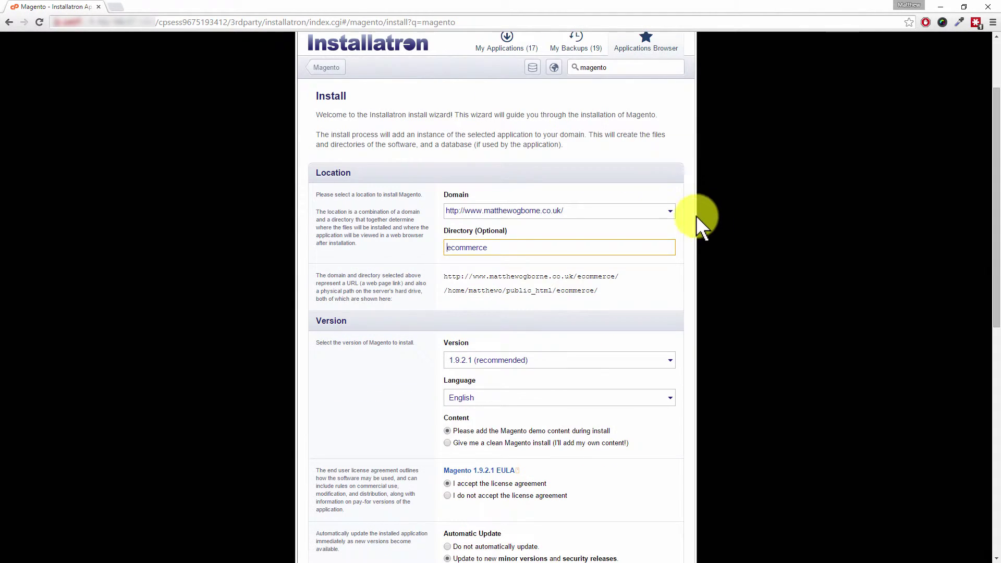
{"action": "left_click", "coordinate": [671, 208]}
{"action": "left_click_drag", "start_coordinate": [656, 253], "coordinate": [659, 337]}
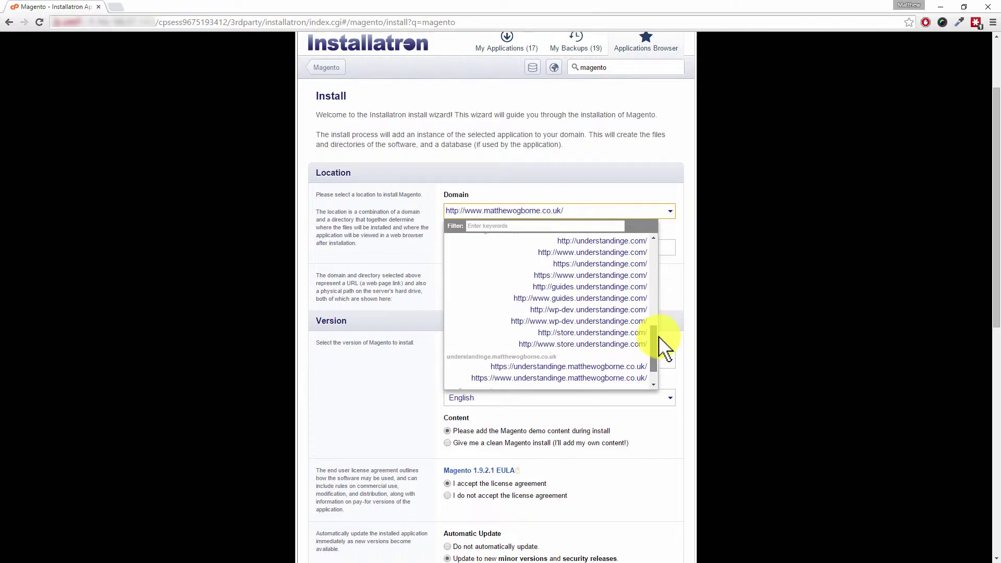
{"action": "left_click", "coordinate": [592, 287]}
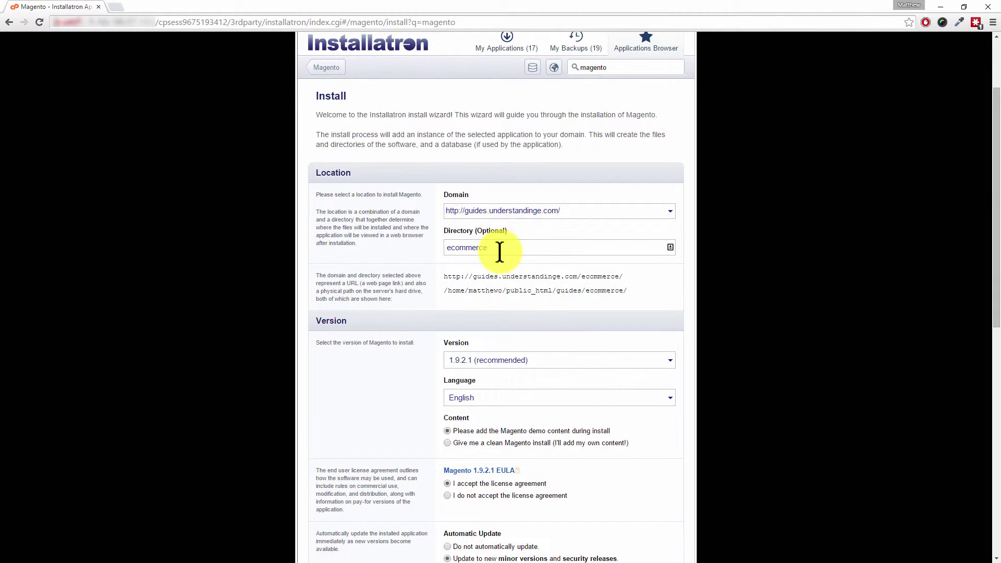
Replace the default 'ecommerce' install directory with 'test'
{"action": "left_click_drag", "start_coordinate": [503, 247], "coordinate": [437, 248]}
{"action": "key", "text": "BackSpace"}
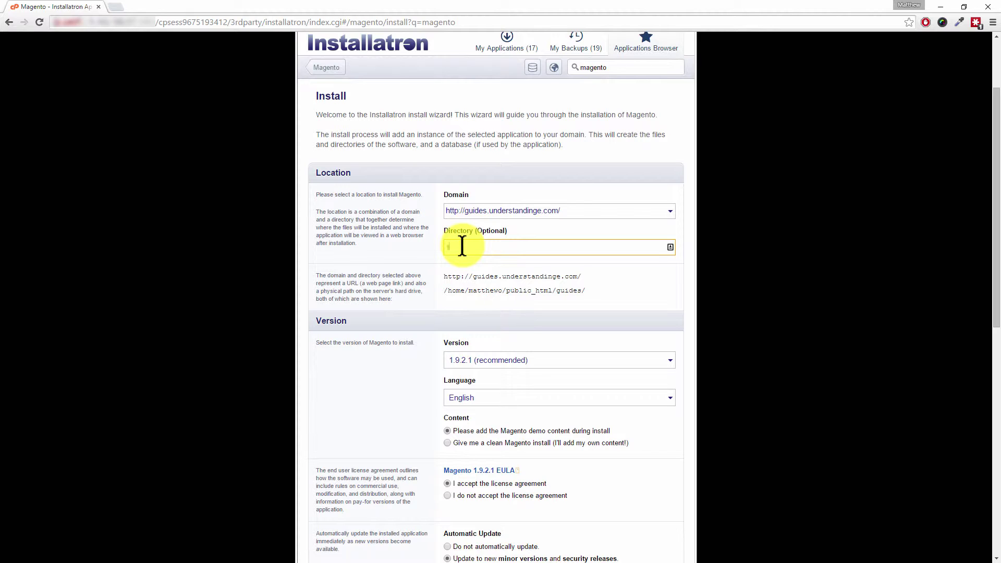
{"action": "type", "text": "test"}
{"action": "left_click_drag", "start_coordinate": [471, 249], "coordinate": [438, 253]}
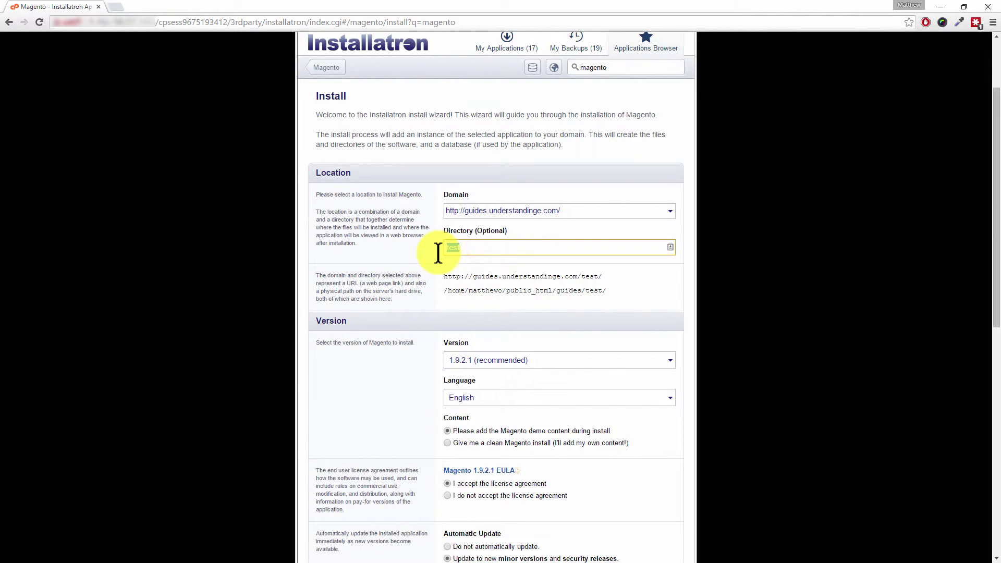
{"action": "key", "text": "BackSpace"}
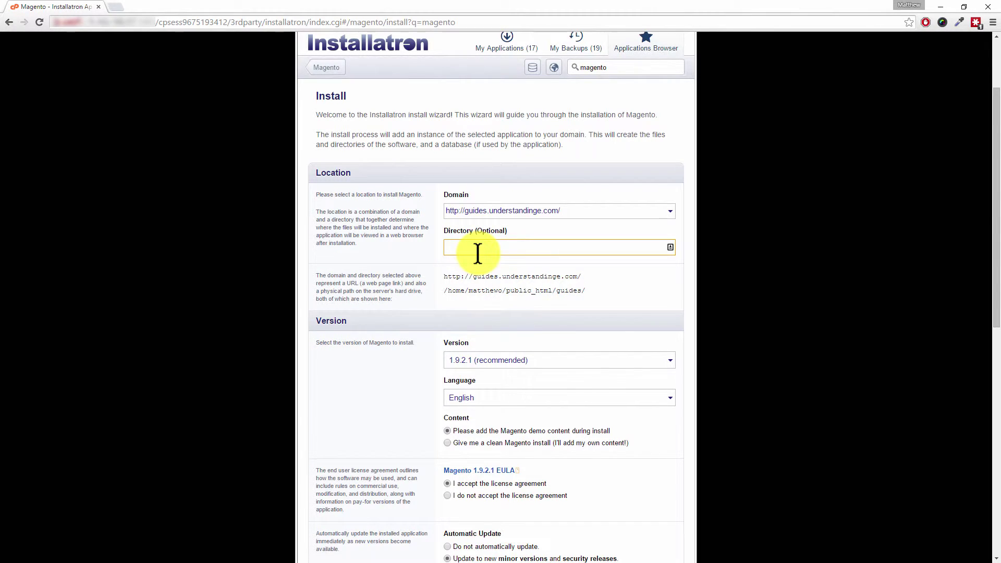
{"action": "type", "text": "test"}
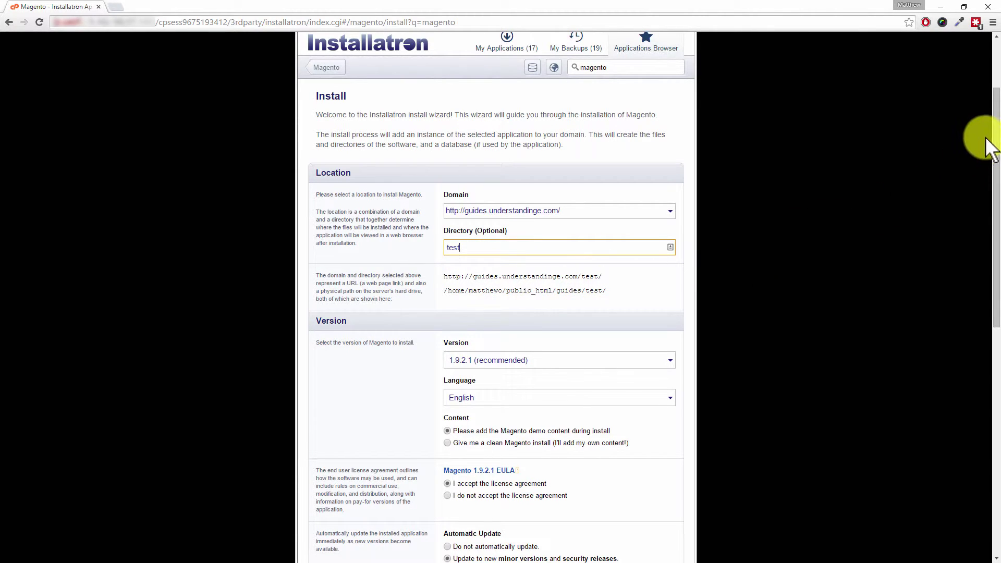
Scroll down the Magento wizard to the Content option for a clean install without demo content
{"action": "left_click_drag", "start_coordinate": [993, 135], "coordinate": [996, 241]}
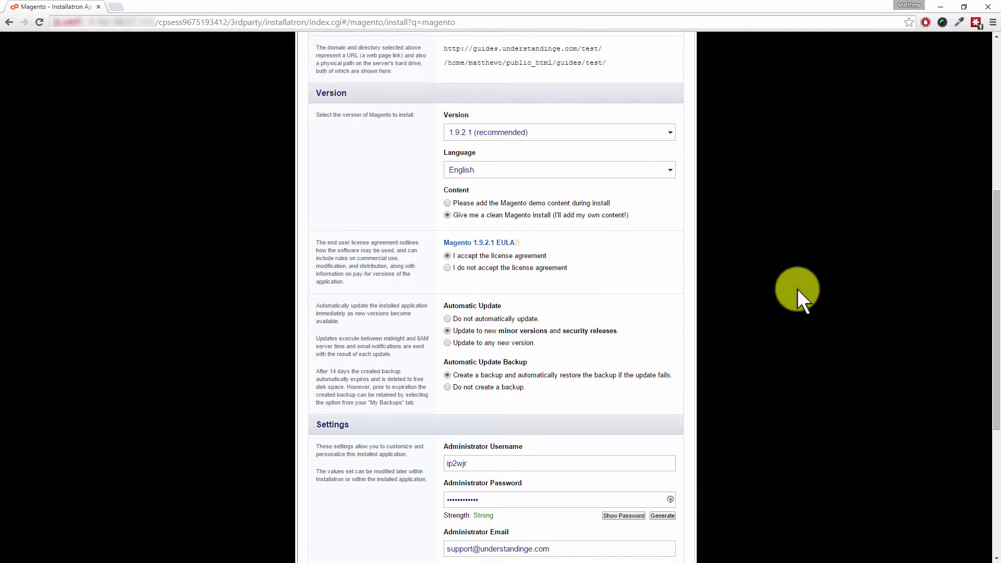
{"action": "left_click_drag", "start_coordinate": [996, 198], "coordinate": [985, 306]}
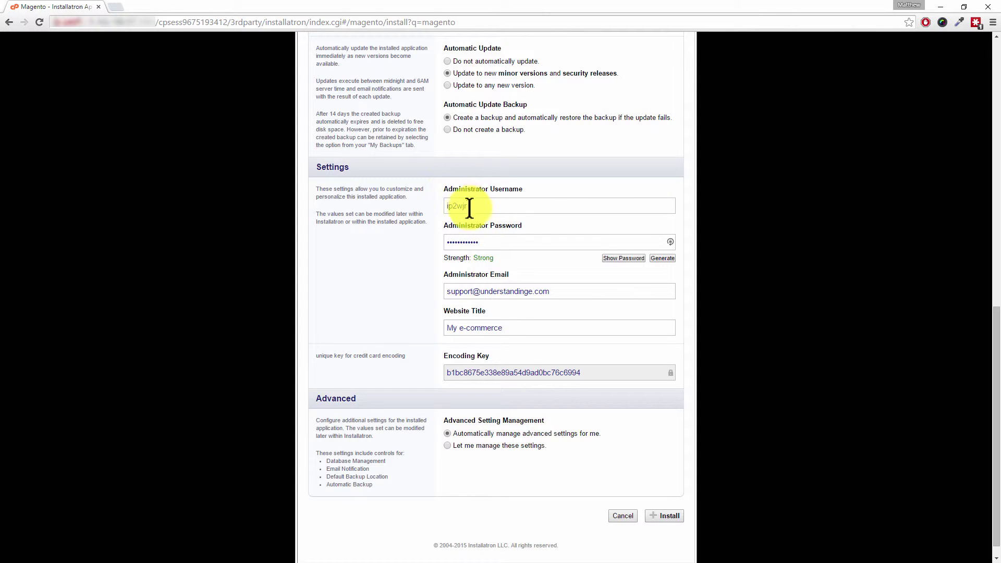
Replace the generated administrator username with a custom one and show the administrator password
{"action": "left_click_drag", "start_coordinate": [474, 207], "coordinate": [438, 205]}
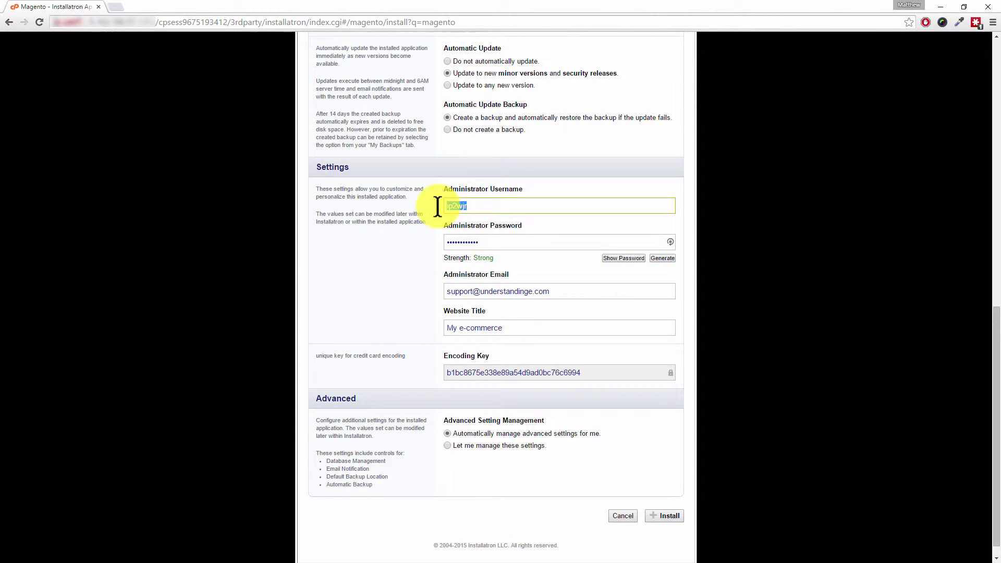
{"action": "type", "text": "magento_"}
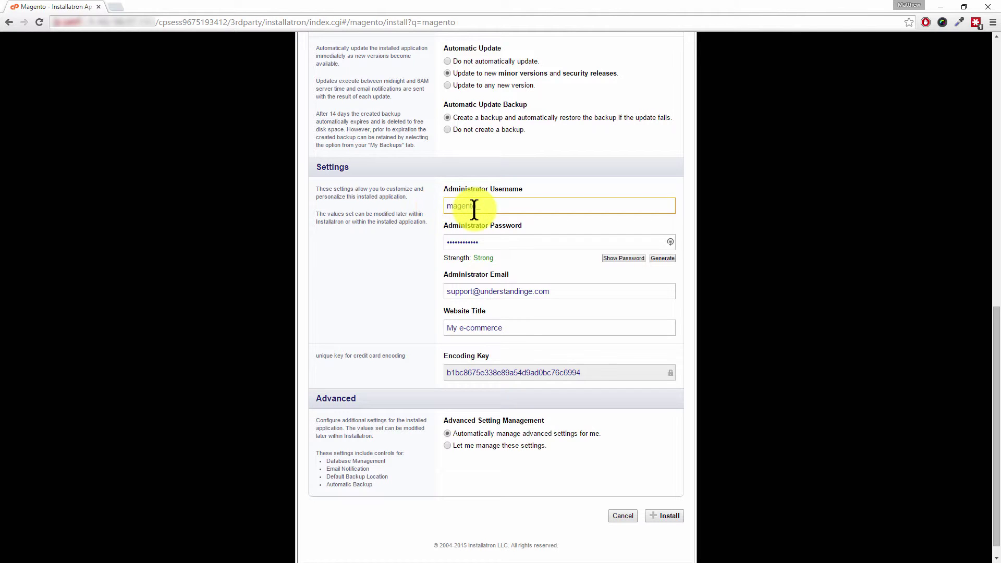
{"action": "type", "text": "matt"}
{"action": "left_click", "coordinate": [627, 259]}
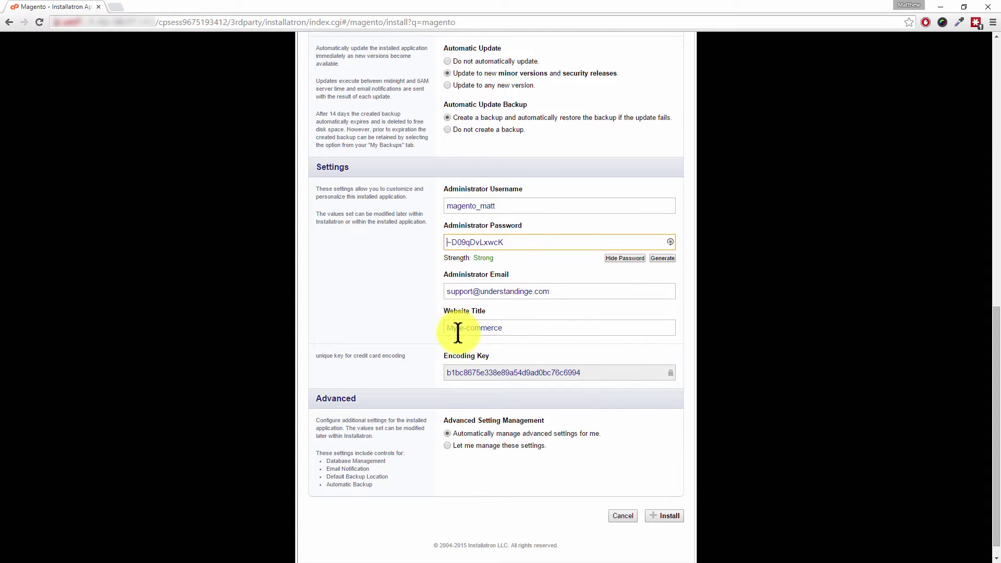
Change the website title to 'RC Hevean'
{"action": "left_click_drag", "start_coordinate": [496, 328], "coordinate": [450, 330]}
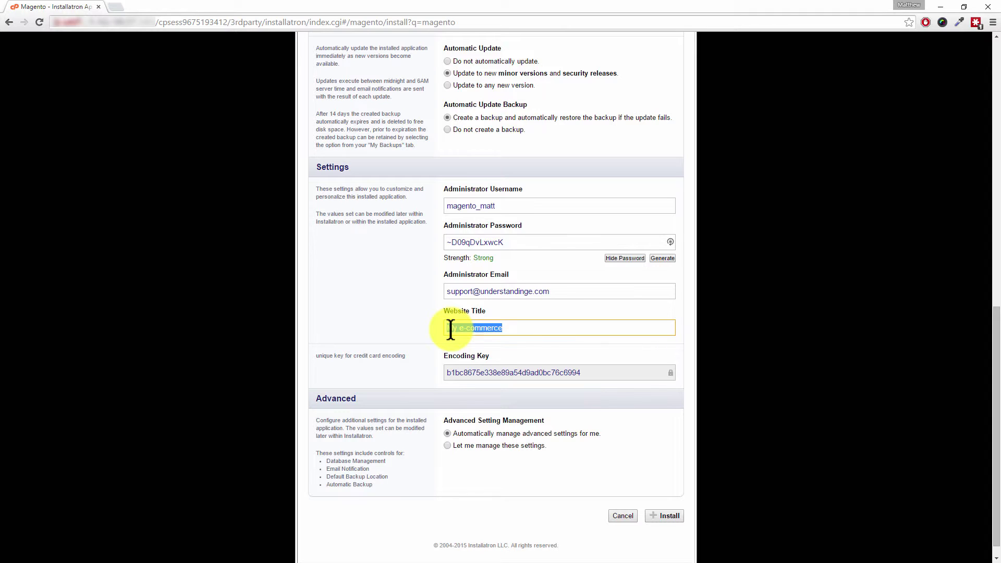
{"action": "type", "text": "Bc Hevean"}
{"action": "left_click", "coordinate": [455, 329]}
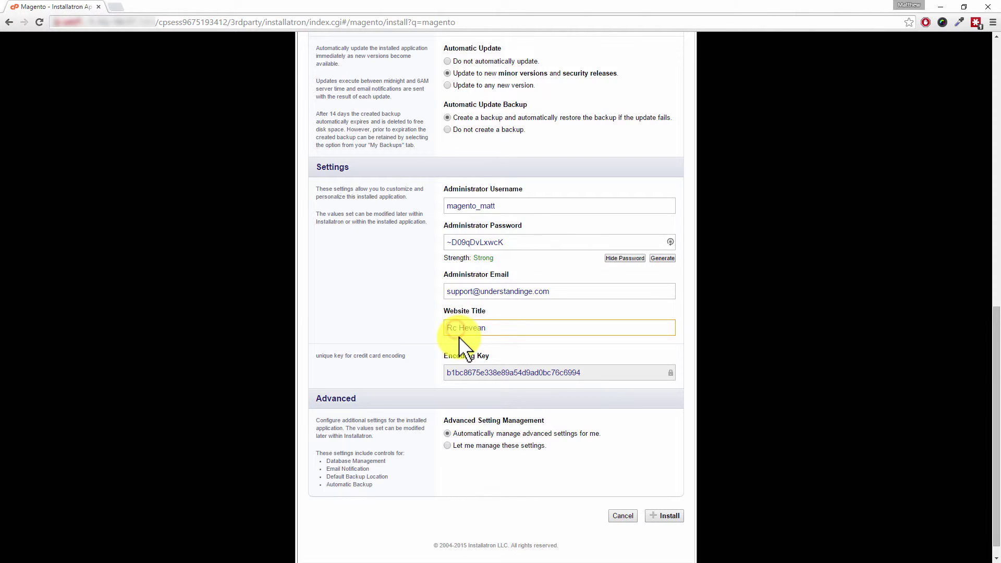
{"action": "key", "text": "BackSpace"}
{"action": "type", "text": "C"}
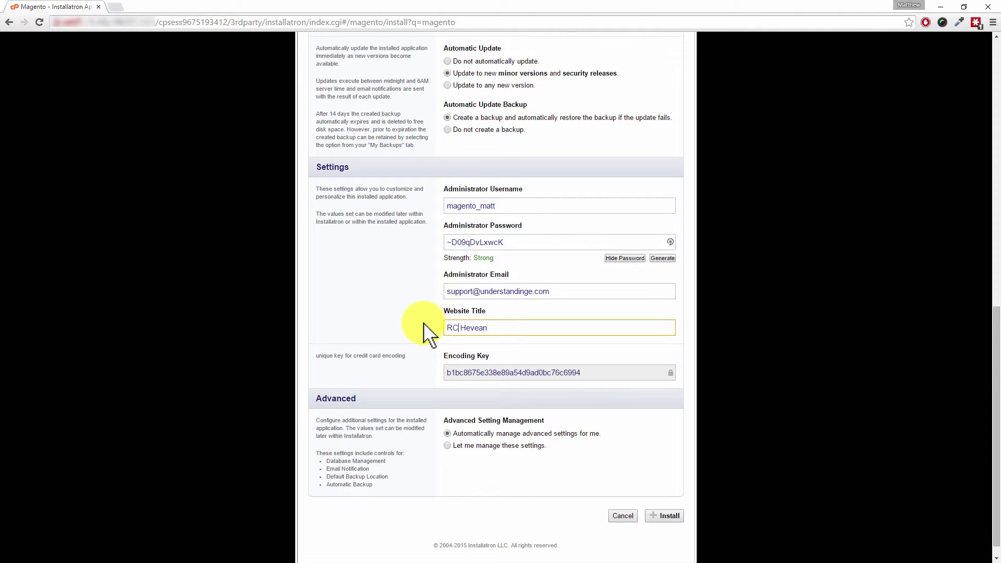
Copy the credit card encoding key to the clipboard
{"action": "scroll", "coordinate": [424, 324], "scroll_direction": "down", "scroll_amount": 1}
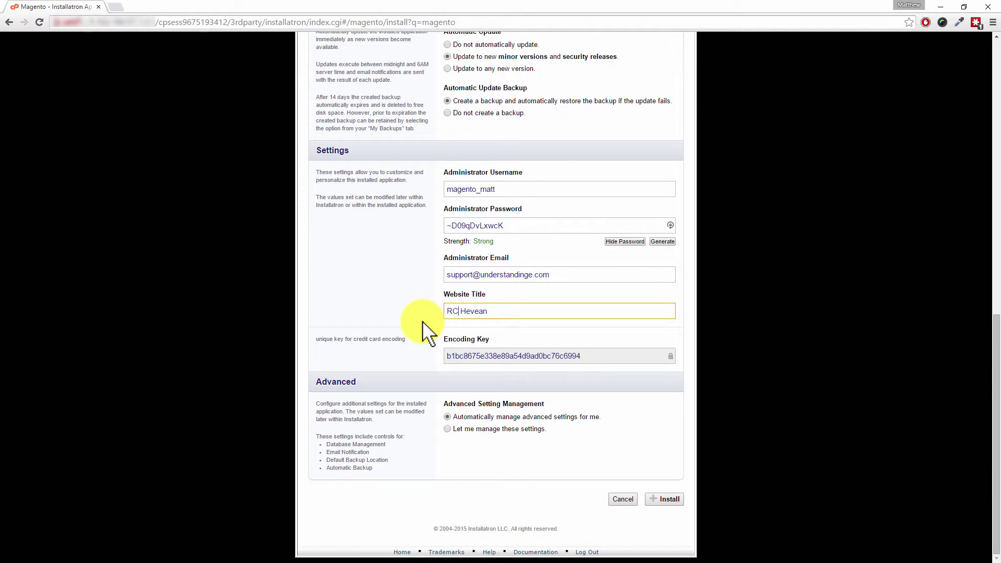
{"action": "double_click", "coordinate": [468, 356]}
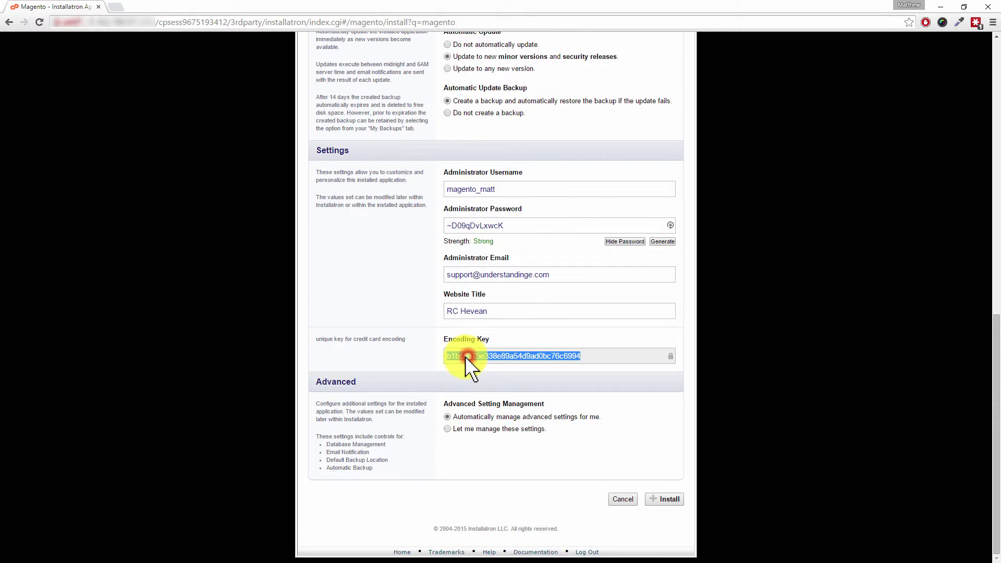
{"action": "right_click", "coordinate": [466, 356]}
{"action": "left_click", "coordinate": [481, 366]}
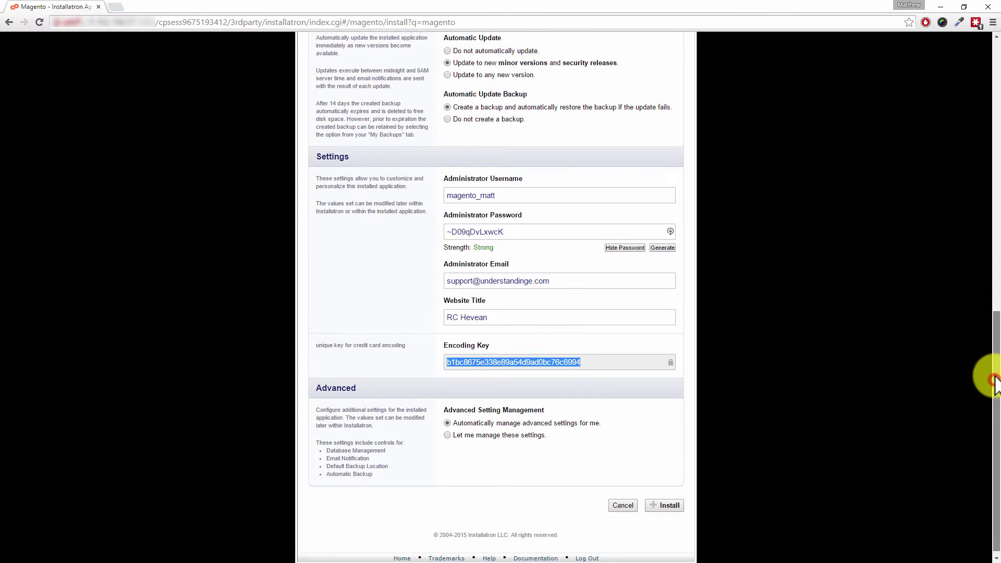
{"action": "left_click_drag", "start_coordinate": [996, 380], "coordinate": [996, 192]}
{"action": "double_click", "coordinate": [484, 158]}
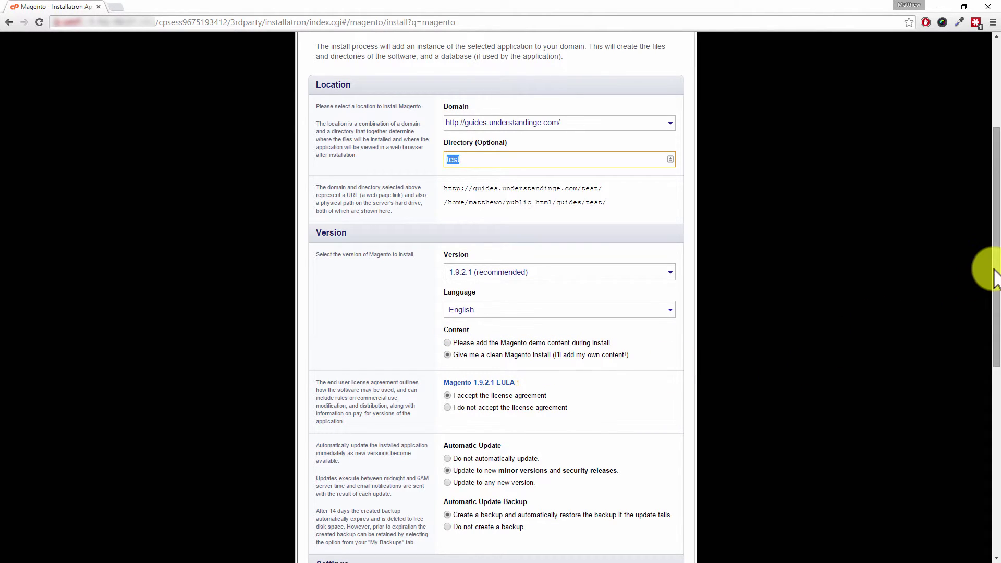
{"action": "left_click_drag", "start_coordinate": [995, 268], "coordinate": [997, 460]}
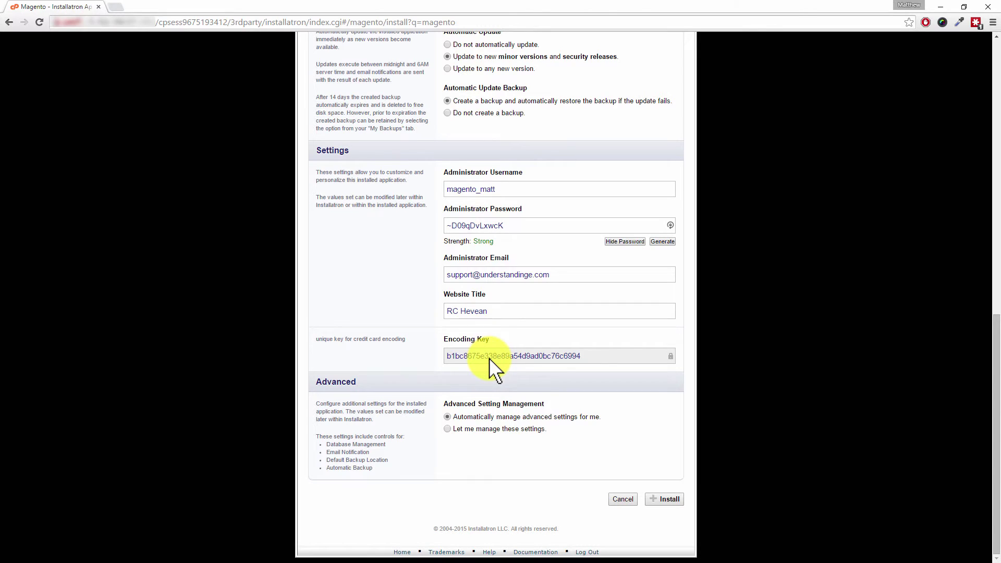
Run the Magento install and scroll My Applications down to the new RC Hevean entry
{"action": "left_click", "coordinate": [669, 499]}
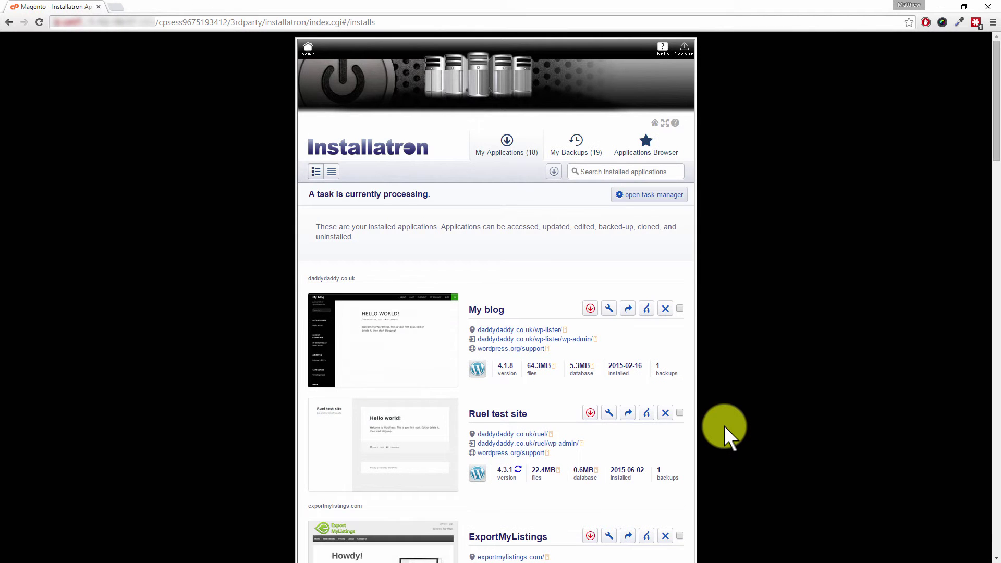
{"action": "scroll", "coordinate": [768, 370], "scroll_direction": "down", "scroll_amount": 13}
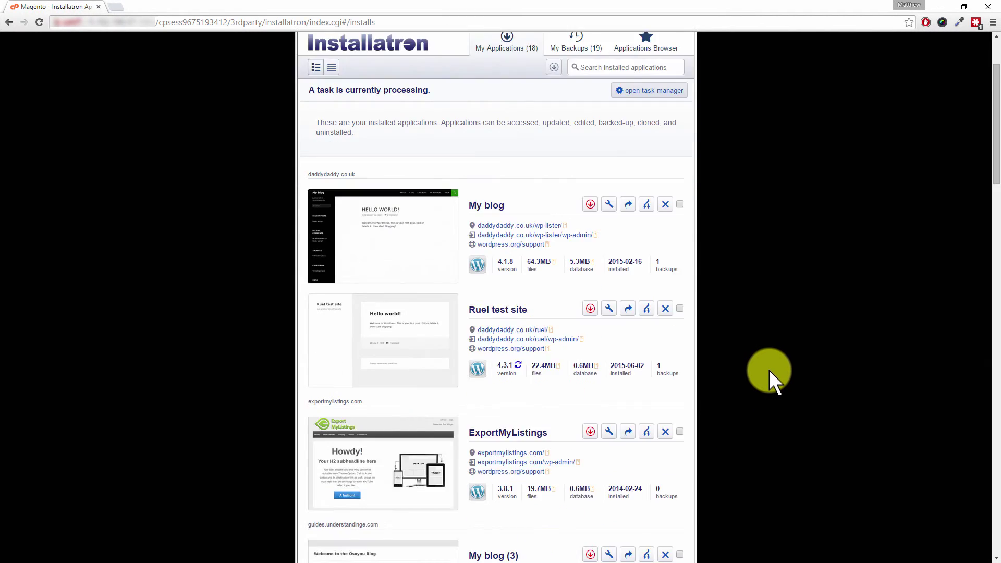
{"action": "scroll", "coordinate": [774, 365], "scroll_direction": "down", "scroll_amount": 13}
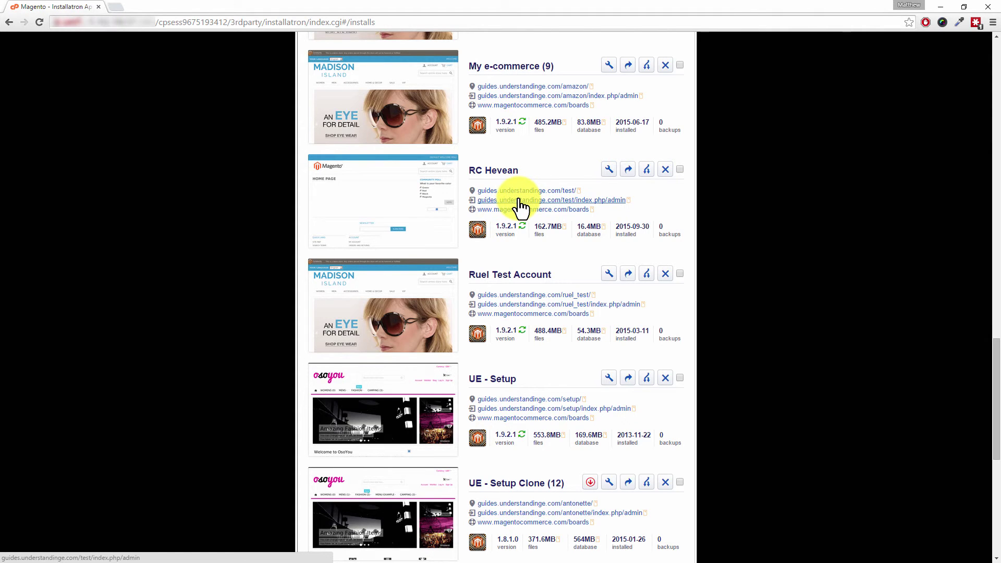
Open the RC Hevean storefront in a new tab, check its home page, then return to Installatron
{"action": "right_click", "coordinate": [519, 199]}
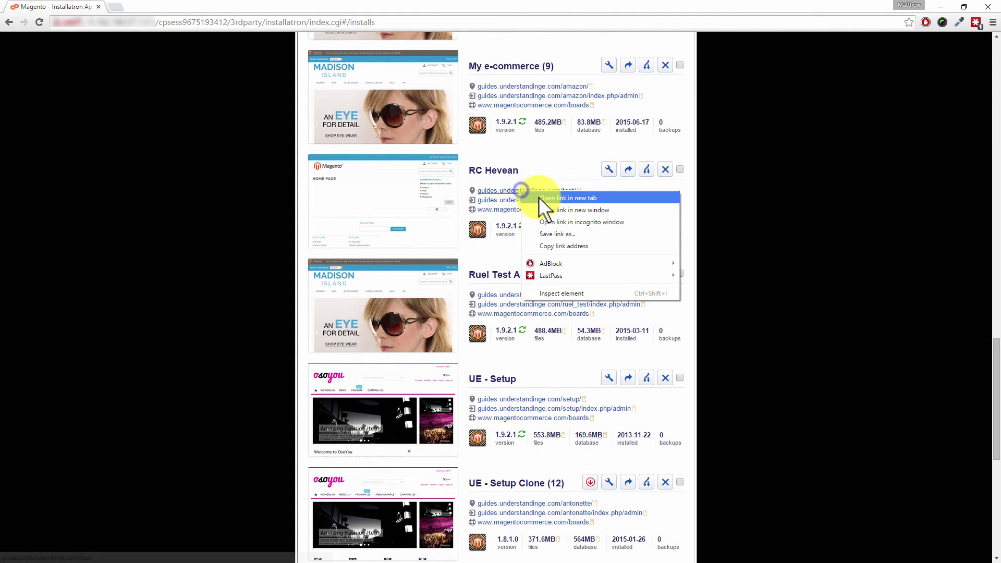
{"action": "left_click", "coordinate": [539, 197]}
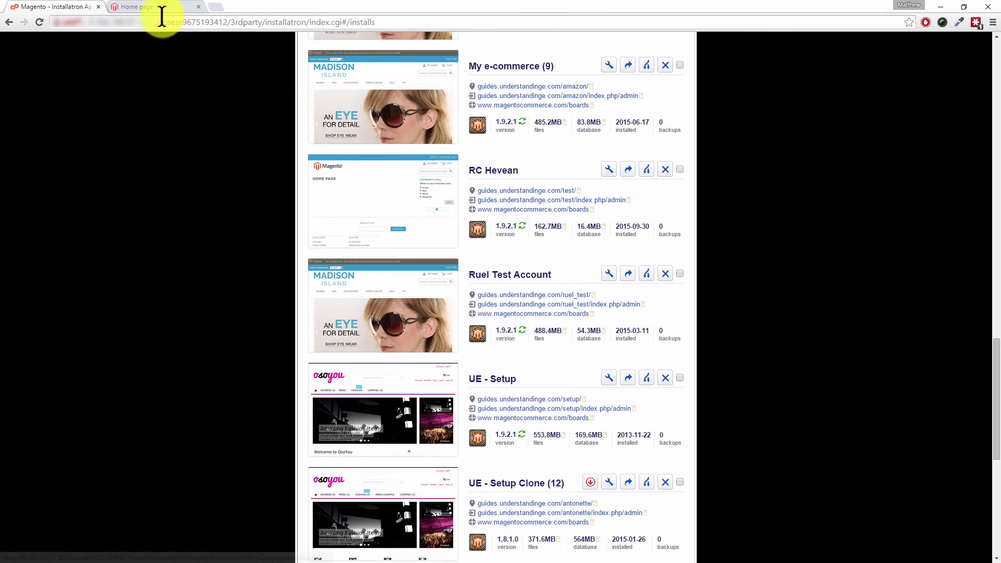
{"action": "left_click", "coordinate": [151, 8]}
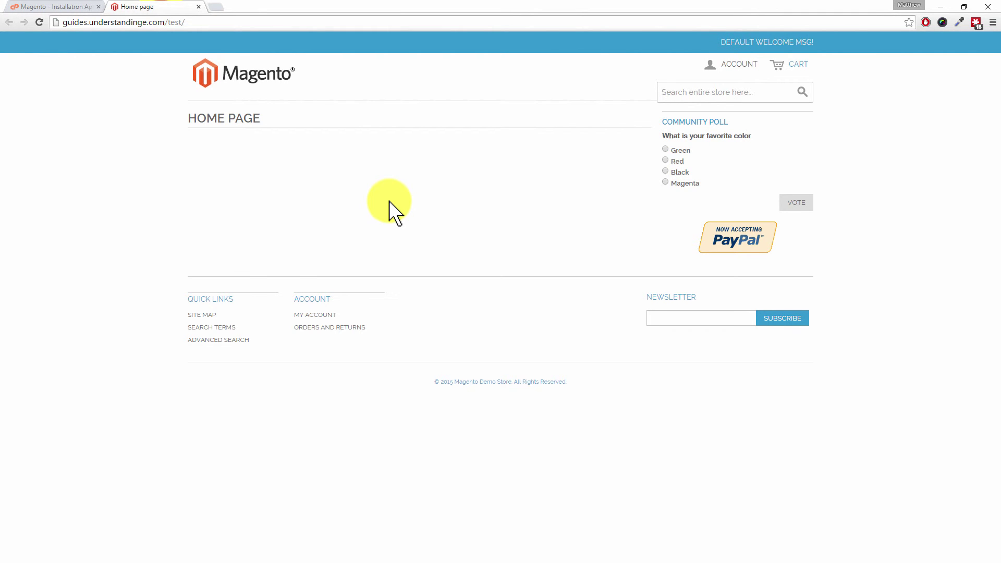
{"action": "left_click", "coordinate": [78, 10]}
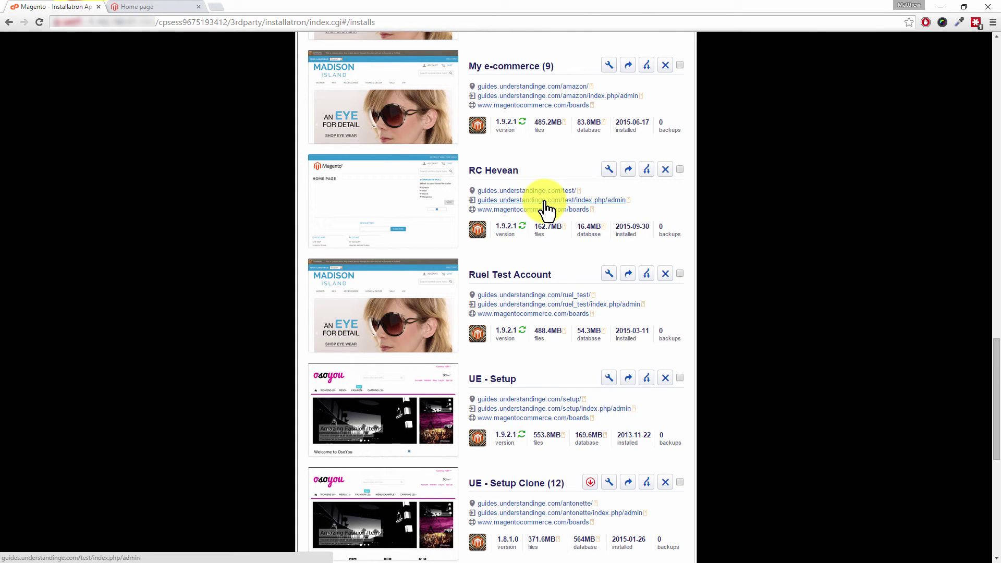
Open the index.php/admin Magento login page in a new tab and switch to it
{"action": "right_click", "coordinate": [616, 204]}
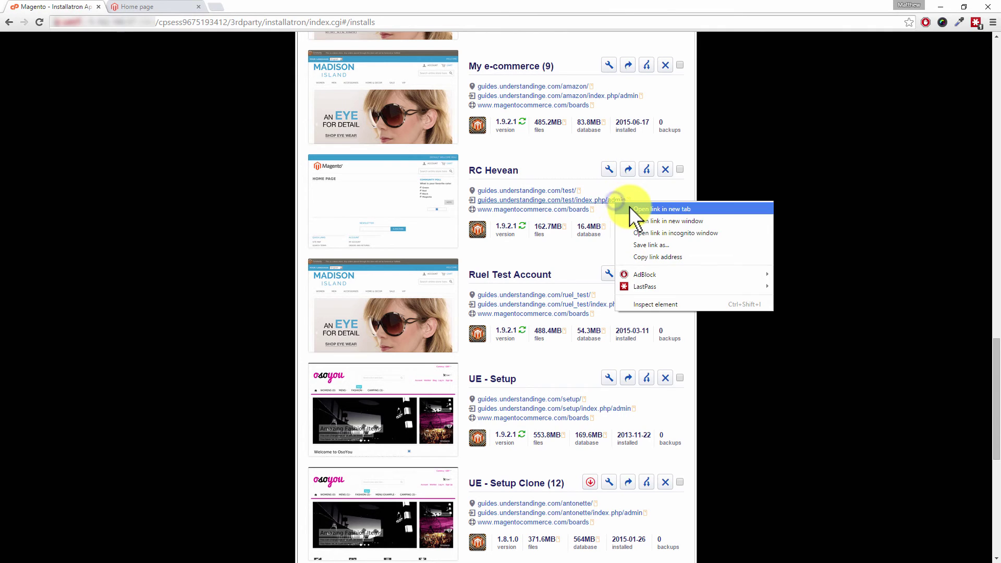
{"action": "left_click", "coordinate": [629, 209]}
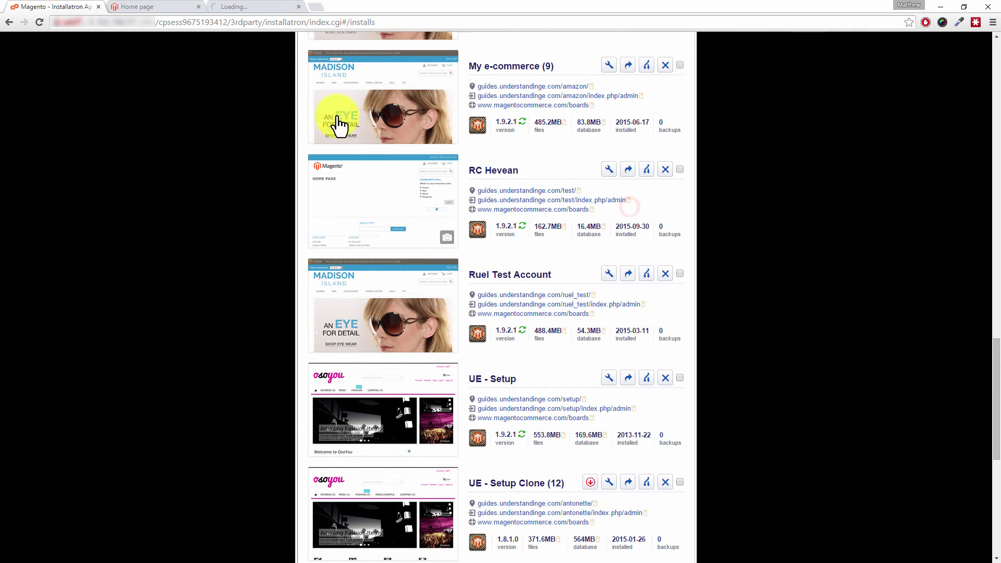
{"action": "left_click", "coordinate": [251, 7]}
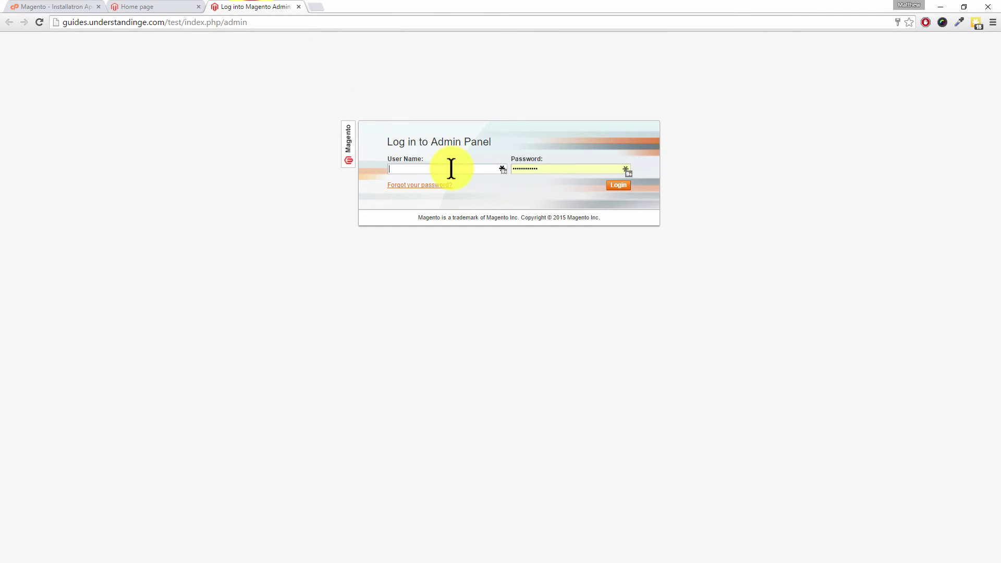